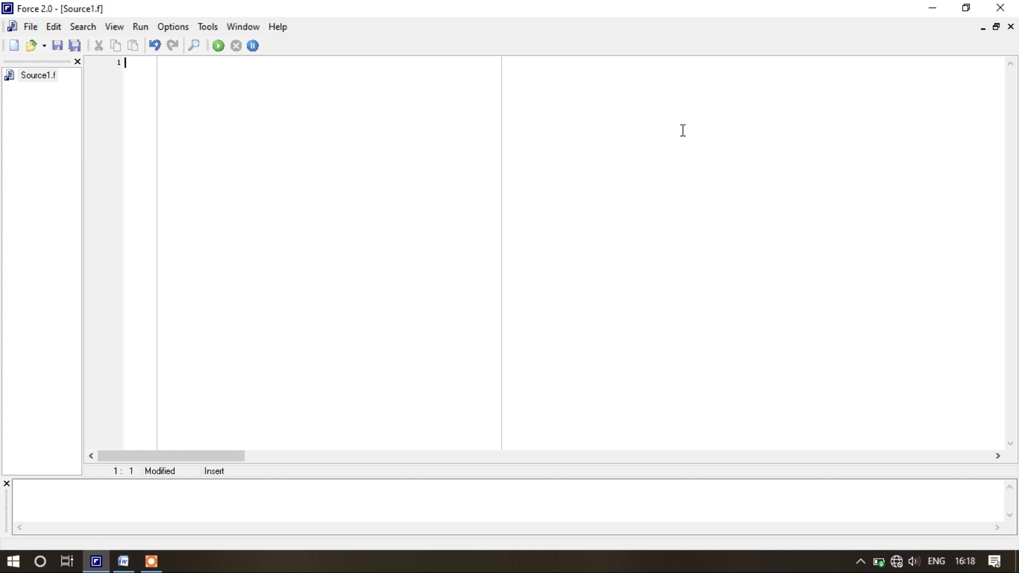
Step: Switch to the Word FORTRAN notes and highlight 'WHAT IS FORTRAN?' and 'FORMULA TRANSLATION'
key(alt+Tab)
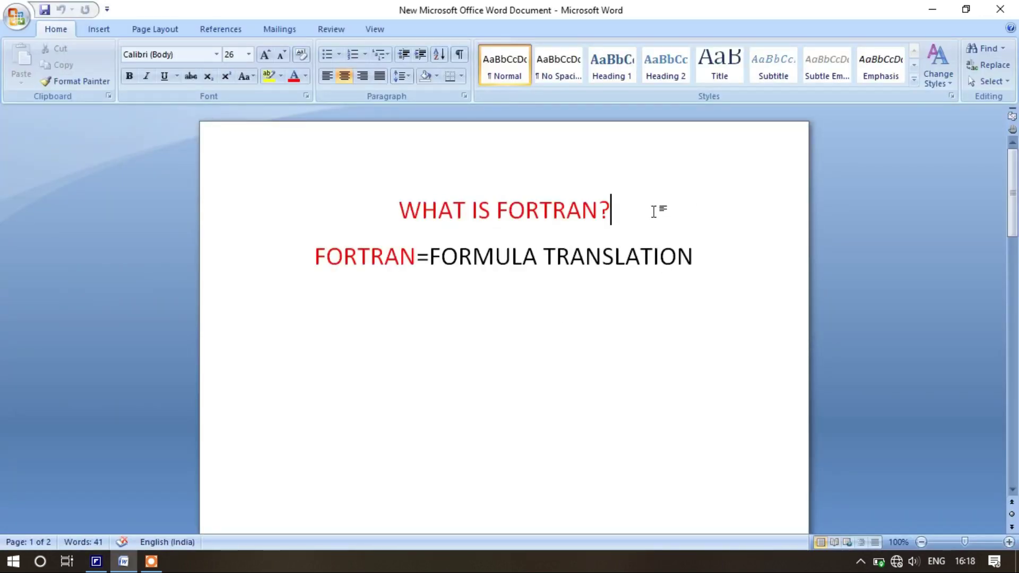
drag(614, 210, 390, 204)
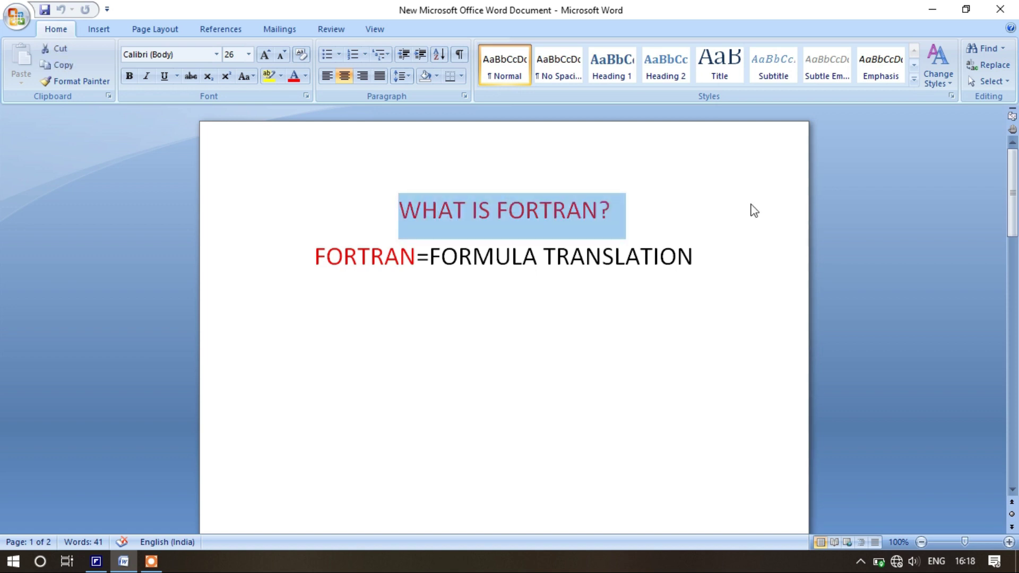
click(720, 218)
drag(701, 257, 491, 257)
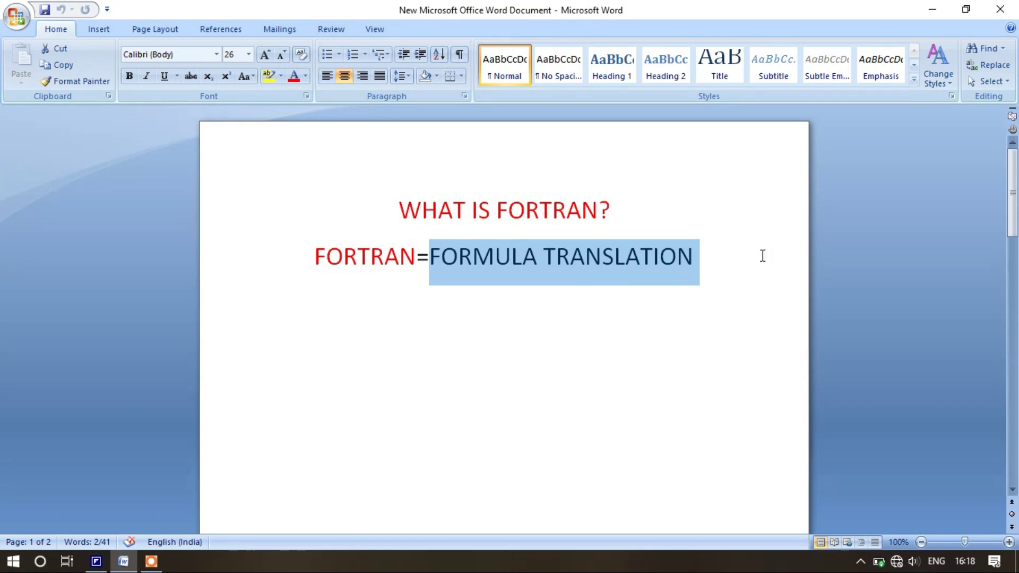
click(762, 256)
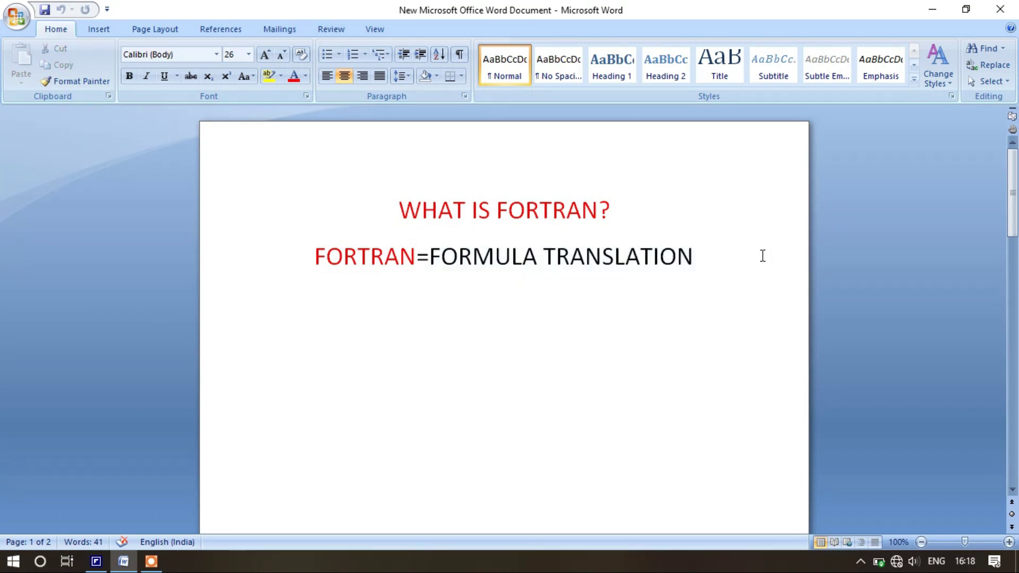
scroll(762, 256, down, 1)
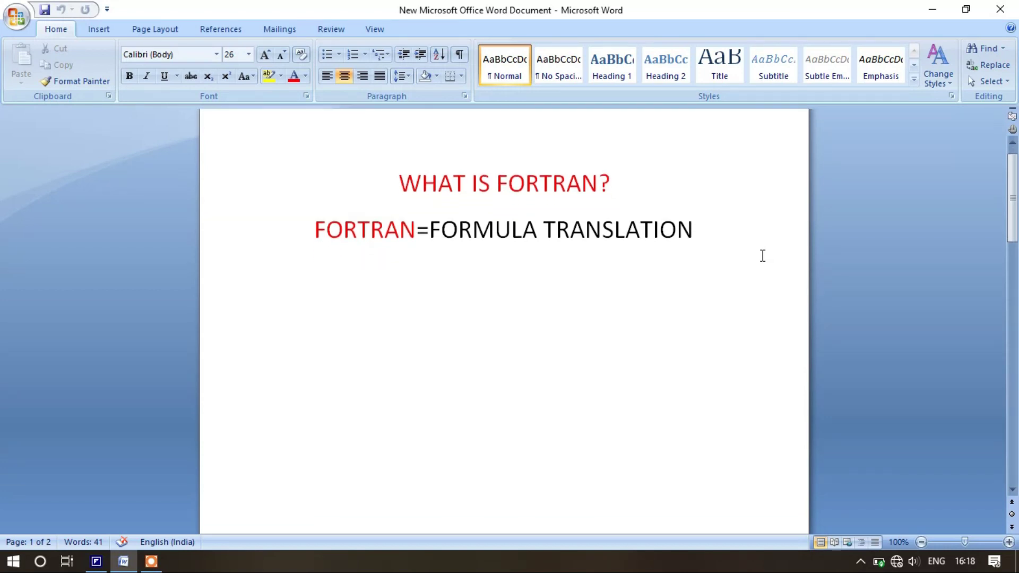
scroll(762, 256, down, 1)
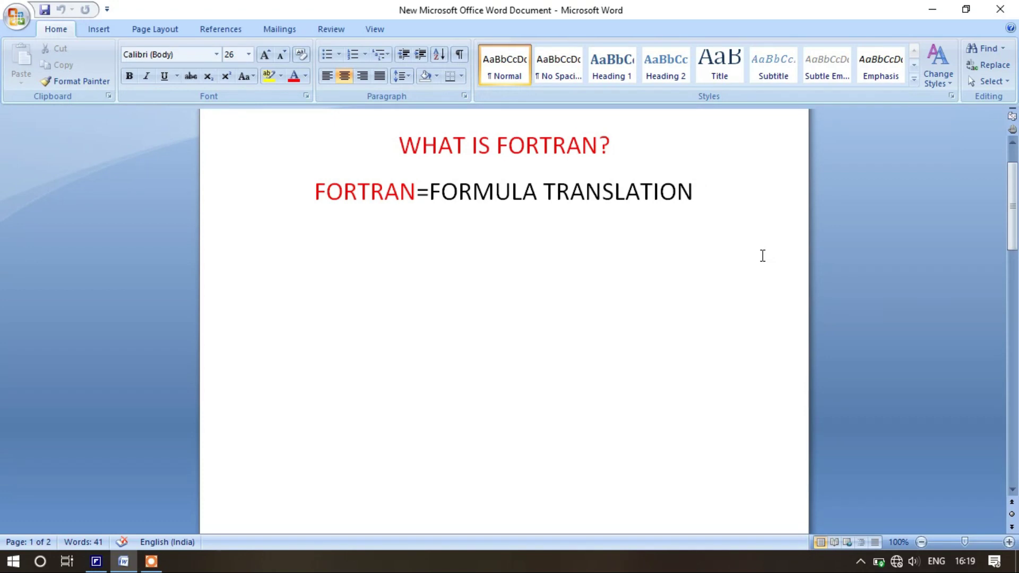
scroll(762, 255, down, 3)
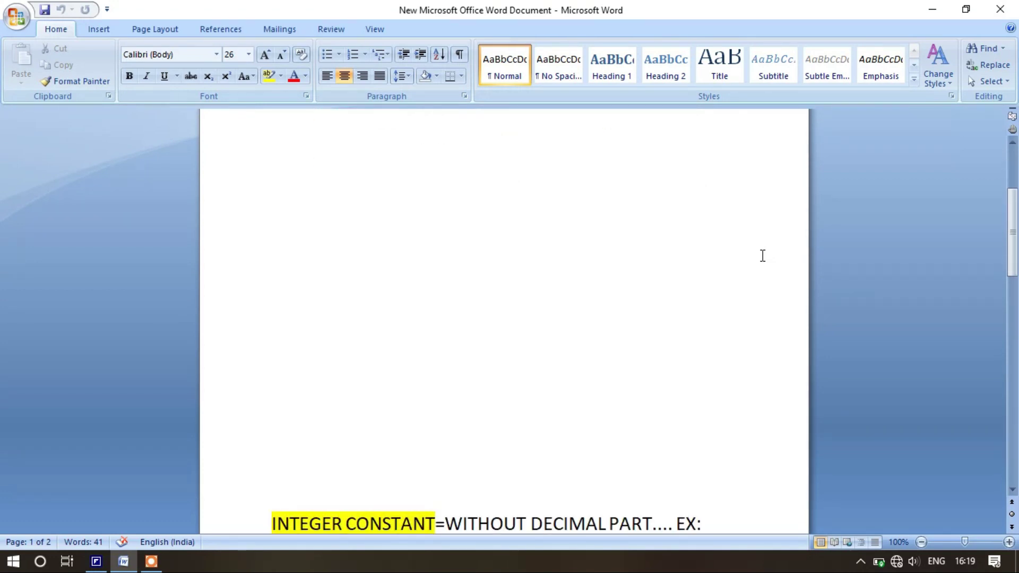
scroll(762, 256, down, 1)
scroll(763, 256, down, 1)
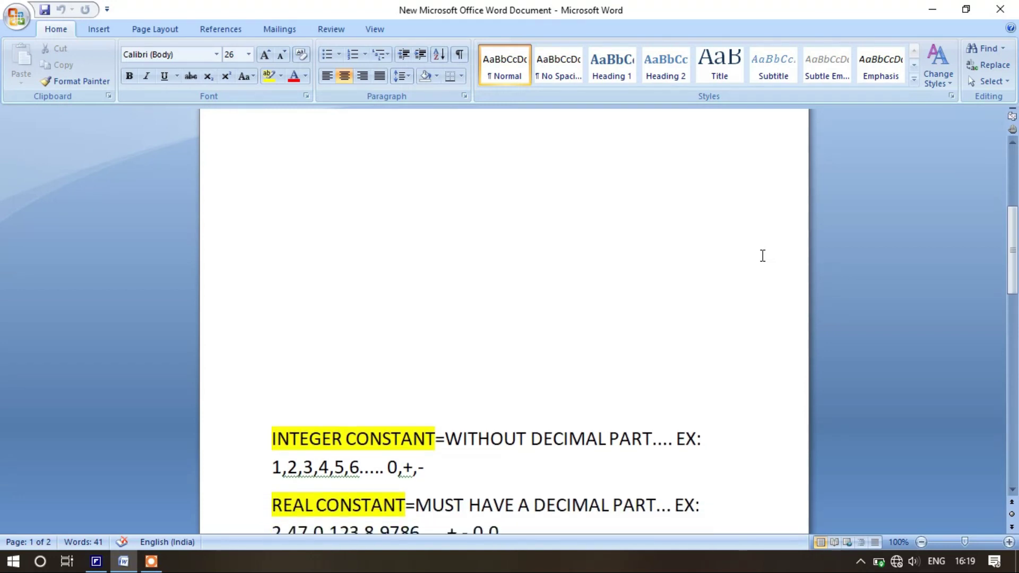
scroll(762, 256, down, 1)
scroll(763, 256, down, 1)
scroll(762, 255, down, 1)
scroll(762, 255, down, 1)
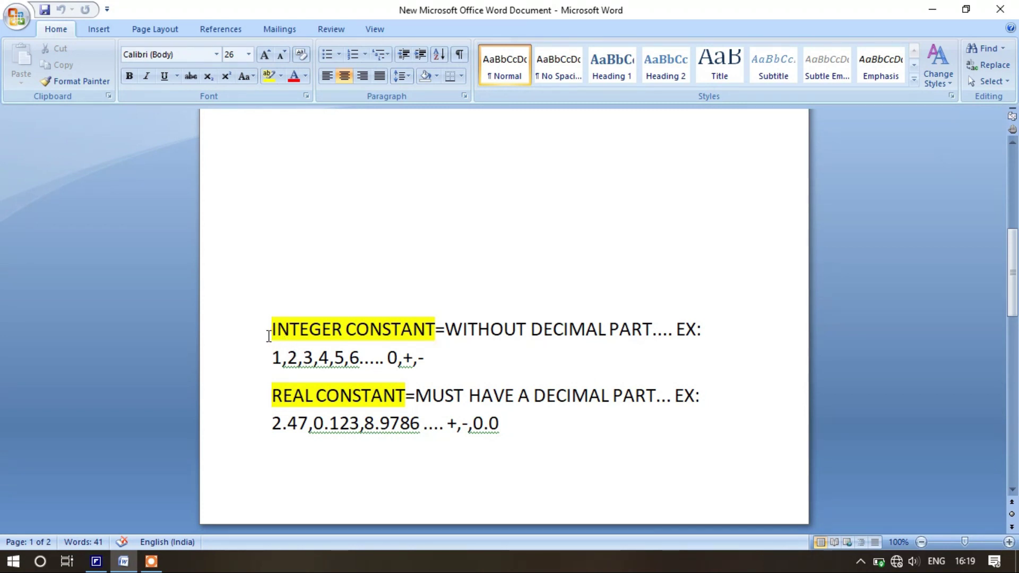
Step: Highlight the integer constant rule 'WITHOUT DECIMAL PART' and its examples 1,2,3,4,5,6,0,+,-
click(268, 329)
click(267, 397)
drag(446, 329, 633, 333)
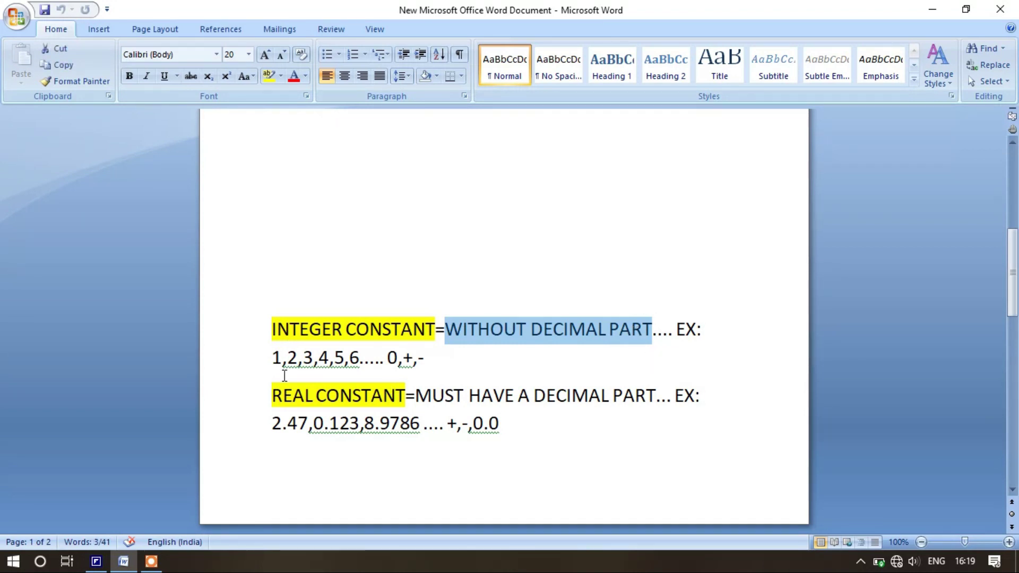
click(272, 358)
drag(271, 359, 385, 360)
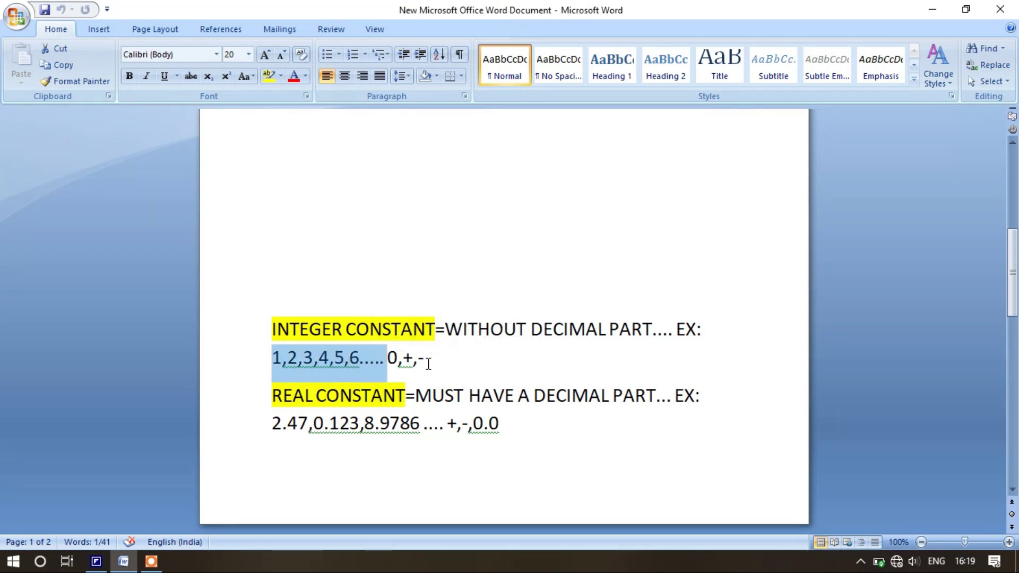
drag(426, 360, 387, 359)
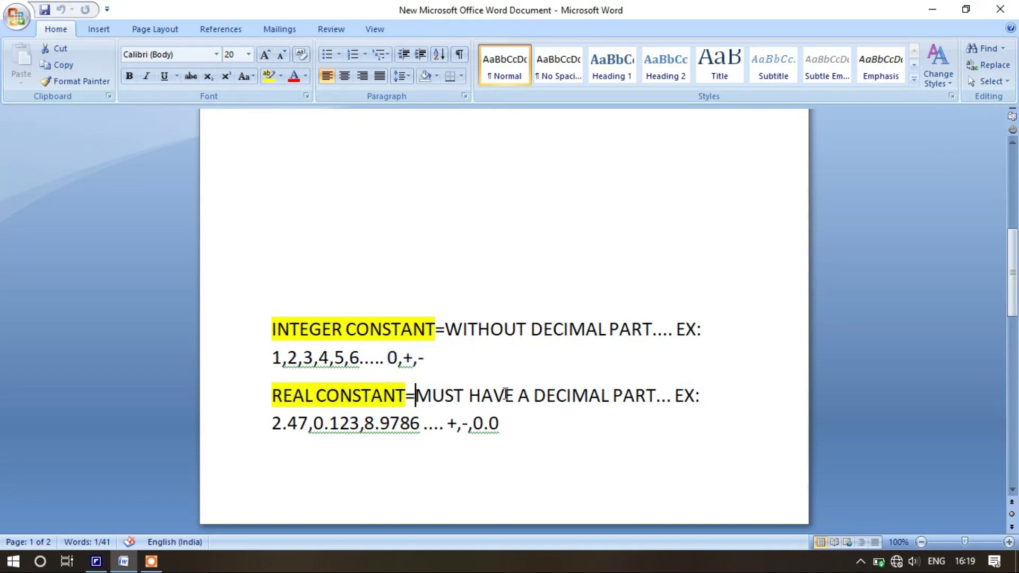
Step: Highlight the real constant rule 'MUST HAVE A DECIMAL PART' and examples 2.47, 0.123, 8.9786, 0.0
drag(414, 397, 654, 404)
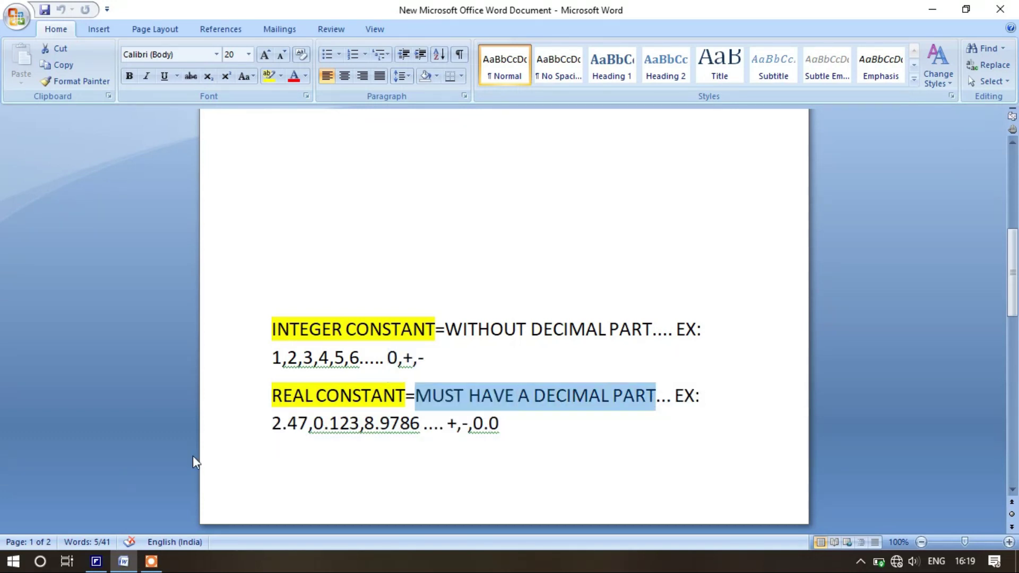
drag(272, 425, 396, 432)
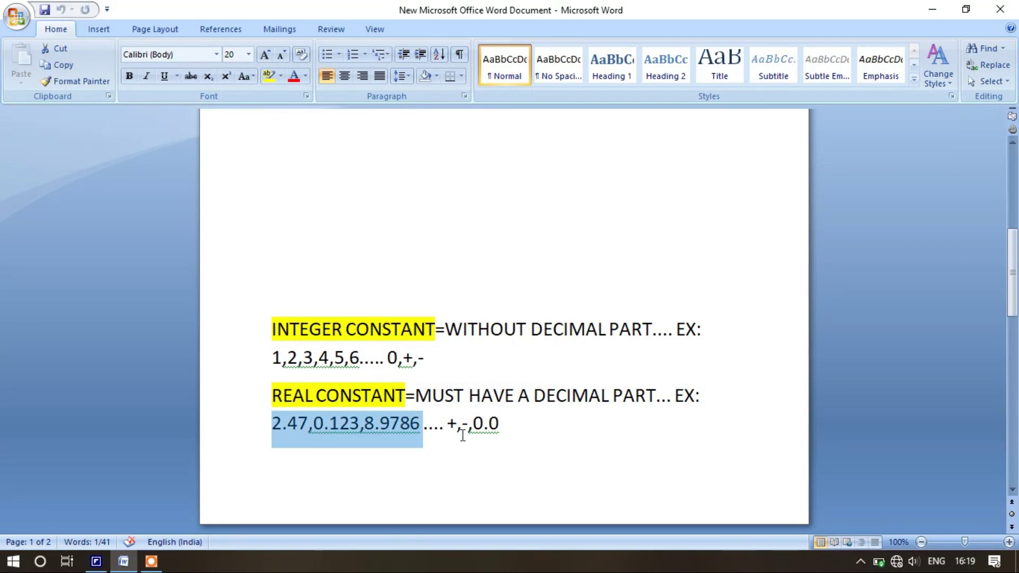
drag(449, 428, 510, 432)
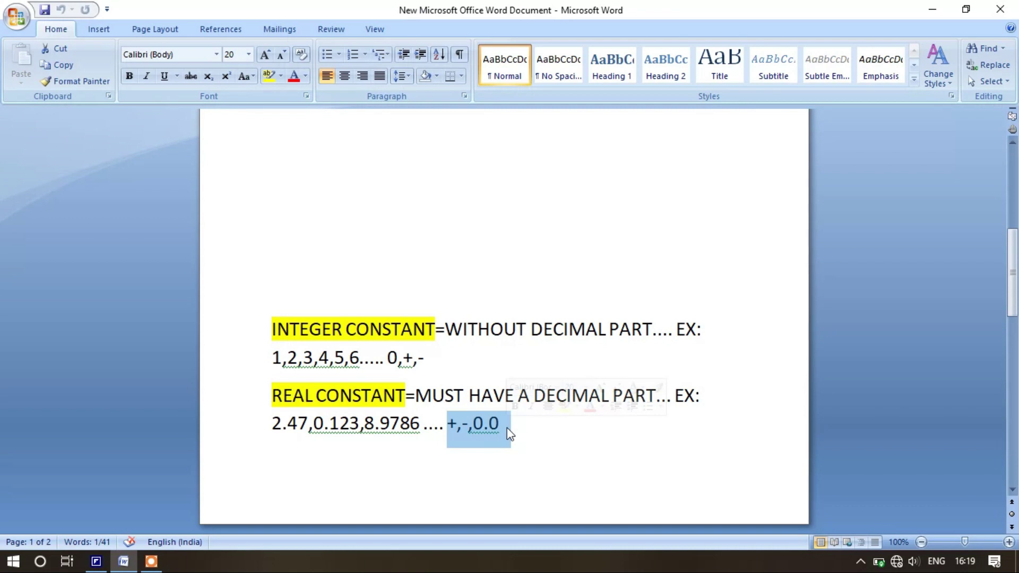
click(553, 446)
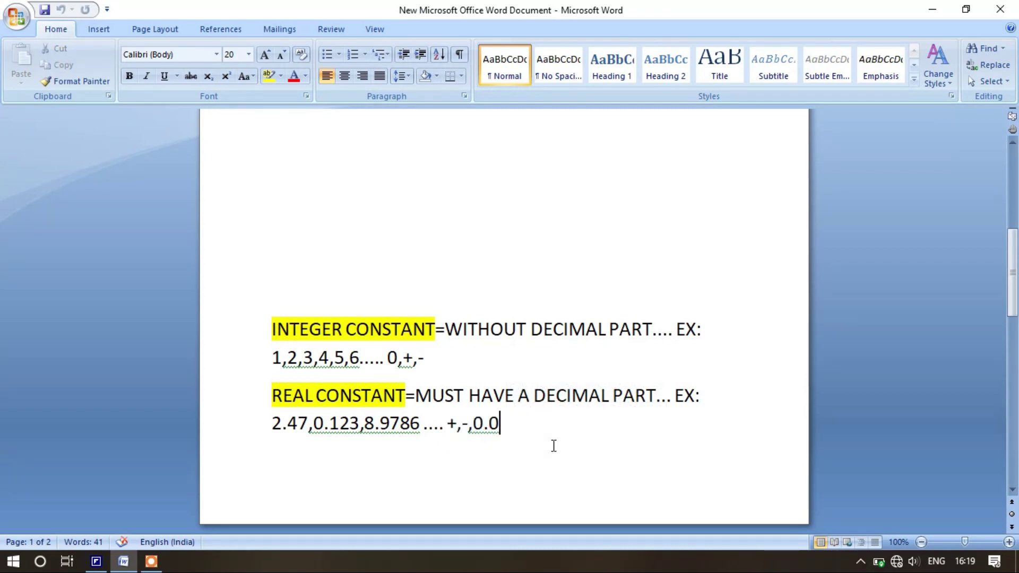
scroll(554, 446, down, 3)
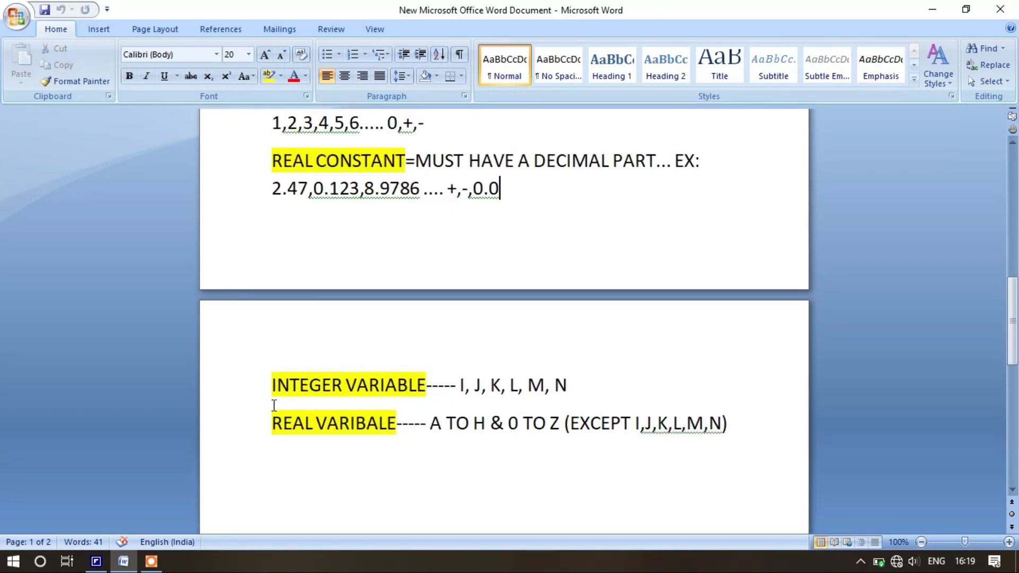
Step: Highlight the integer variable letters I to N in the notes
click(272, 386)
click(265, 423)
drag(427, 385, 577, 393)
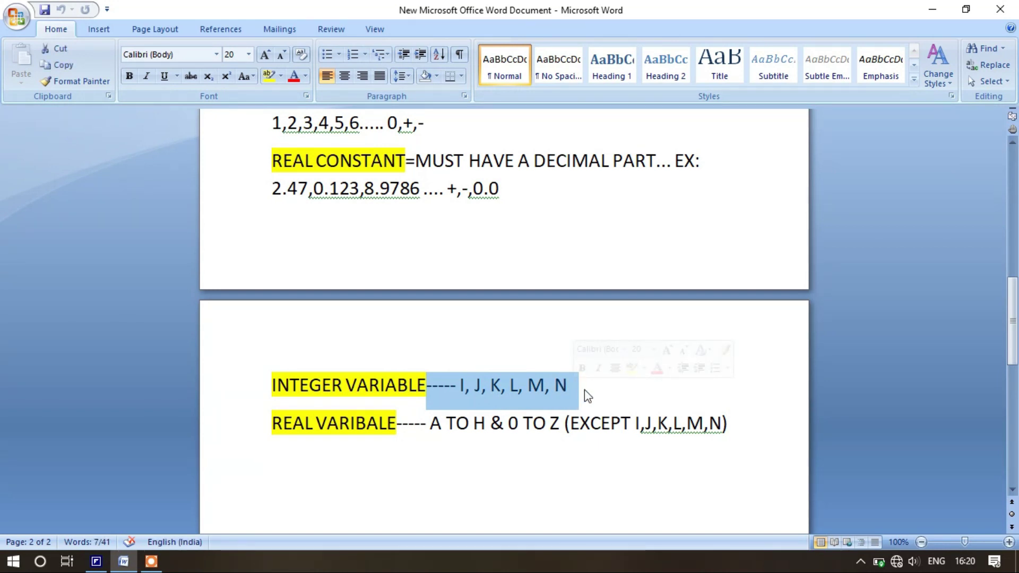
click(585, 389)
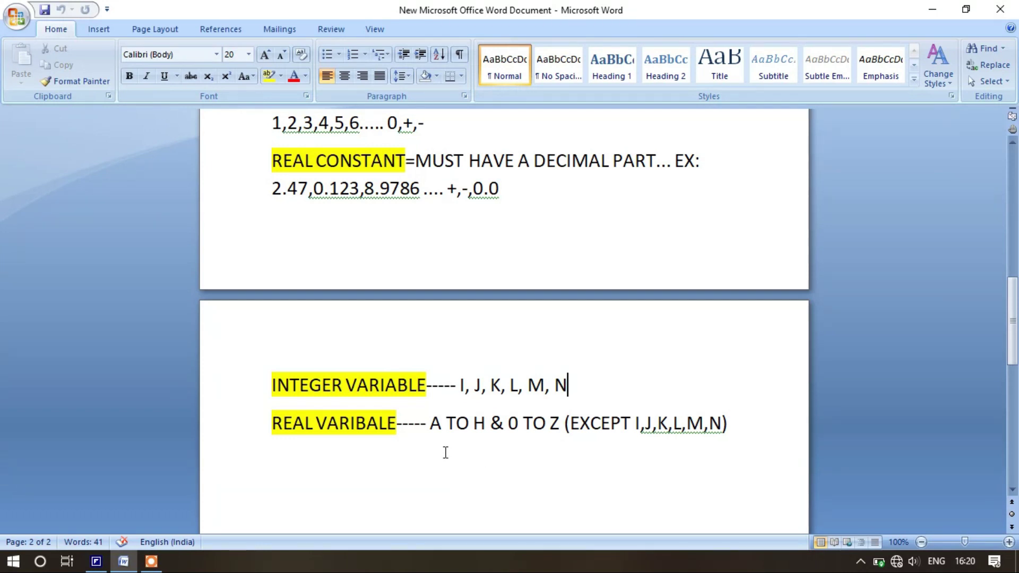
Step: Highlight the real variable ranges A TO H, 0 TO Z and excluded I–N, then return to Force 2.0
click(430, 423)
drag(431, 422, 489, 434)
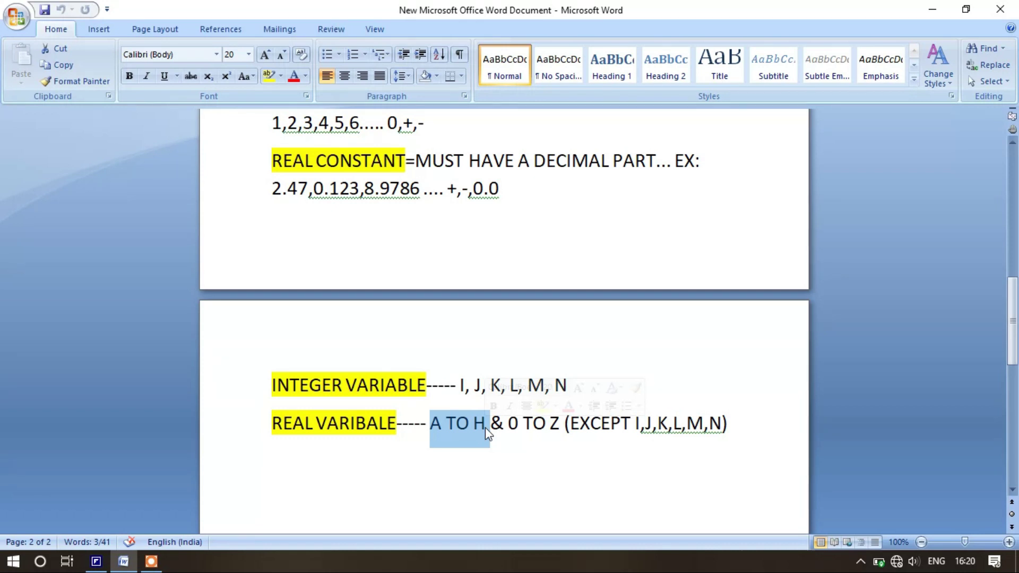
drag(509, 423, 564, 423)
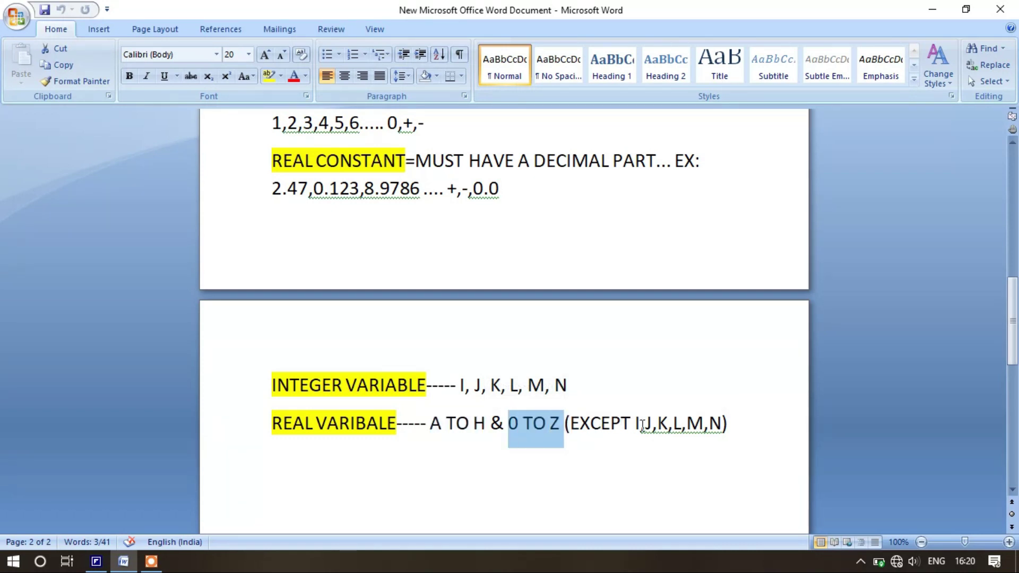
drag(636, 423, 723, 423)
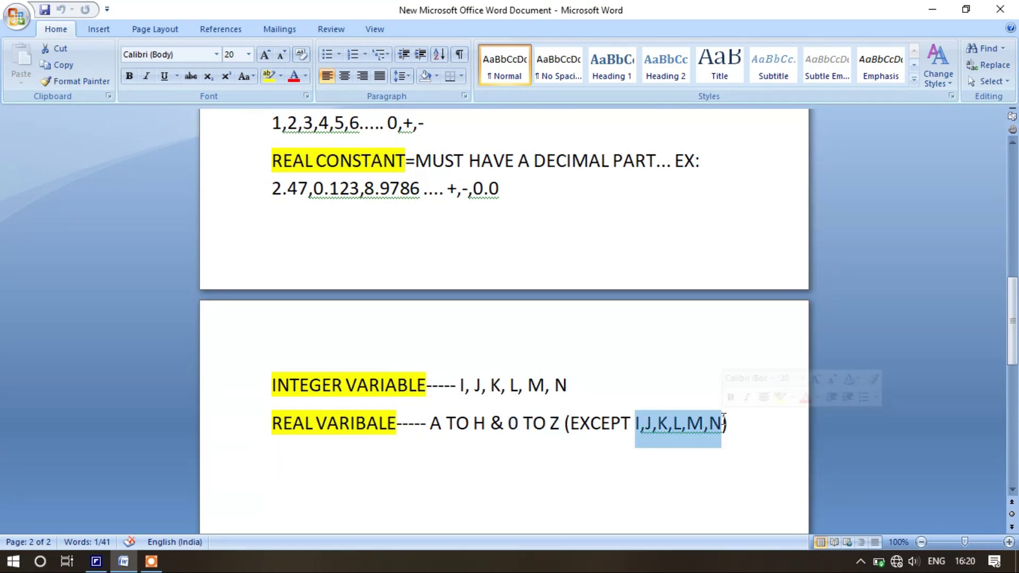
click(738, 424)
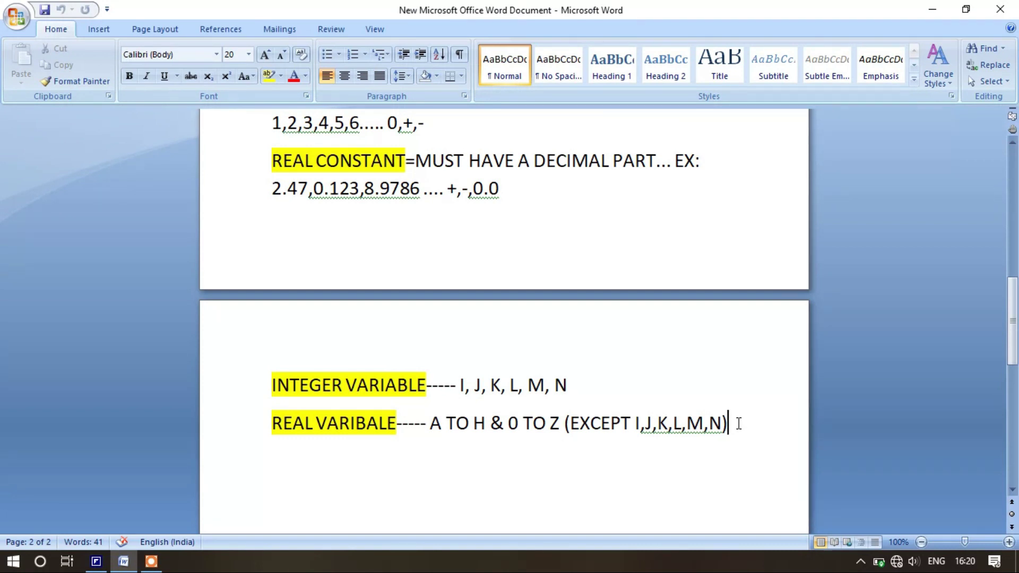
click(124, 562)
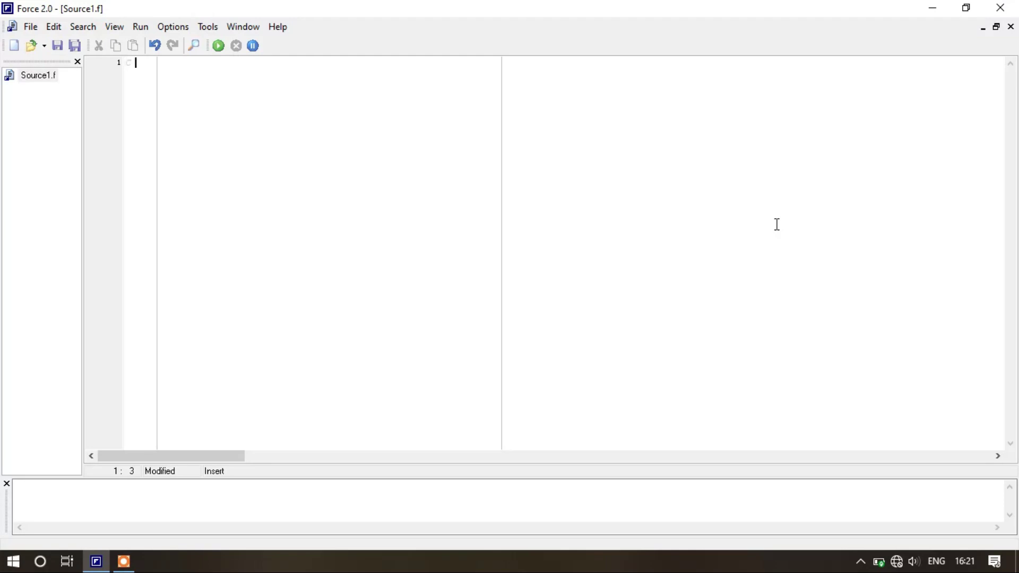
text(progra)
text(m to find the )
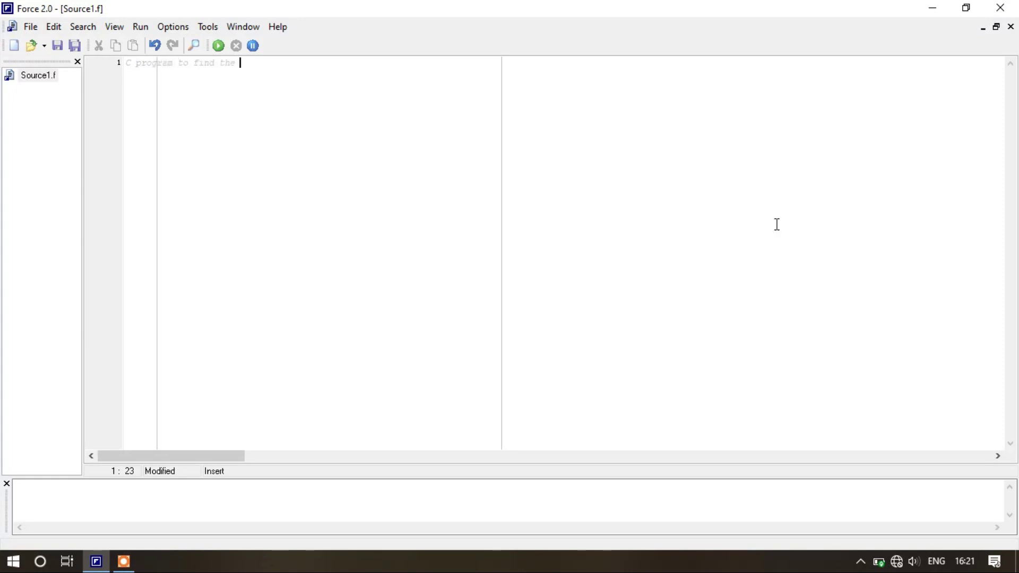
text(sum of the numbers from 1 to 10)
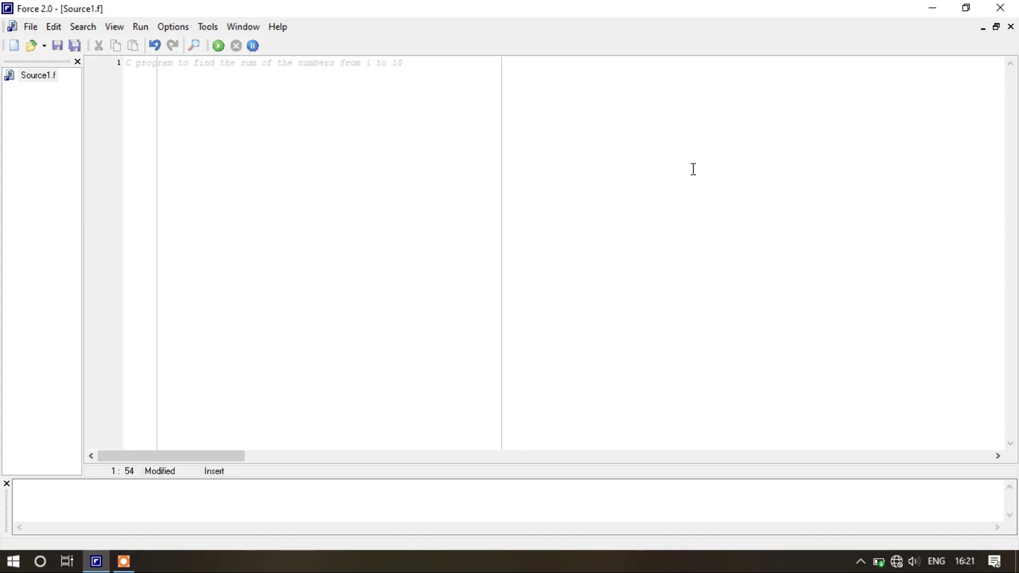
Step: Highlight the comment marker C and the range '1 to 10' in the comment line
click(135, 64)
drag(133, 64, 124, 63)
drag(404, 63, 362, 63)
Step: Add the declaration 'integer n, total' on line 2 and begin line 3
click(413, 66)
key(Return)
text(integer n, totad)
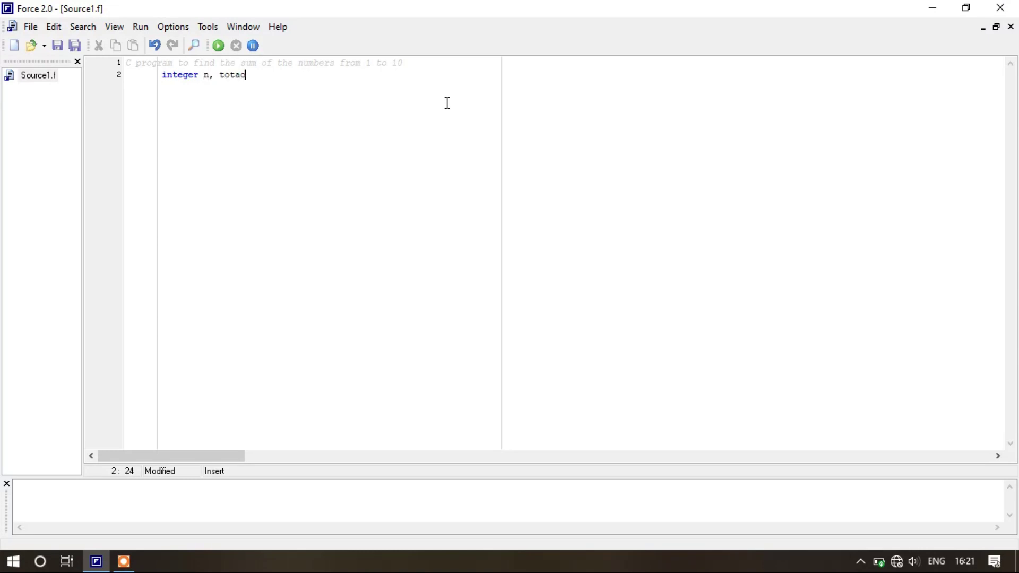
key(BackSpace)
text(l)
key(Return)
text(print*, 'Ho )
text( many terms')
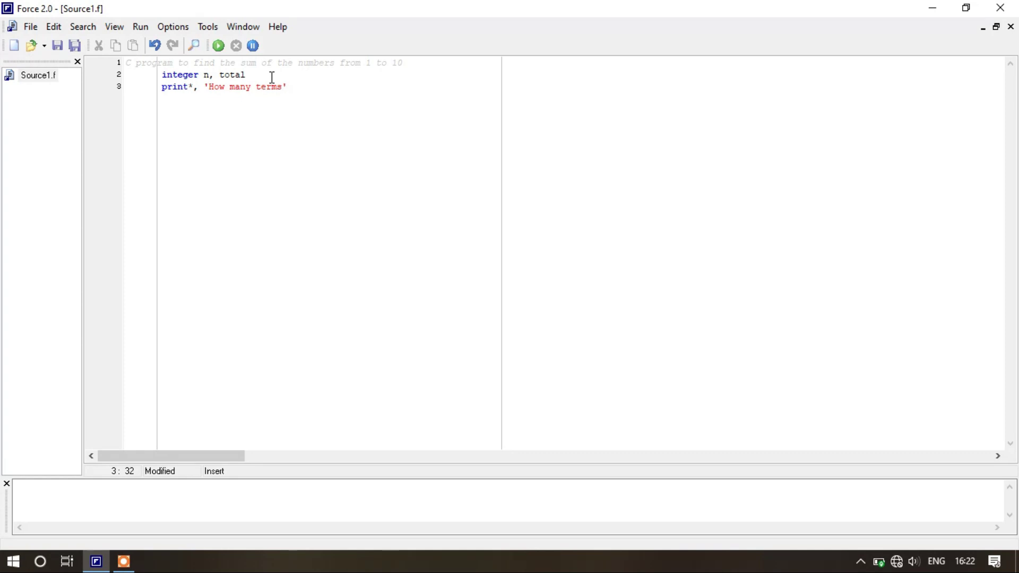
Step: Highlight print*, and the 'How many terms' prompt text to explain them
key(Return)
drag(198, 87, 161, 86)
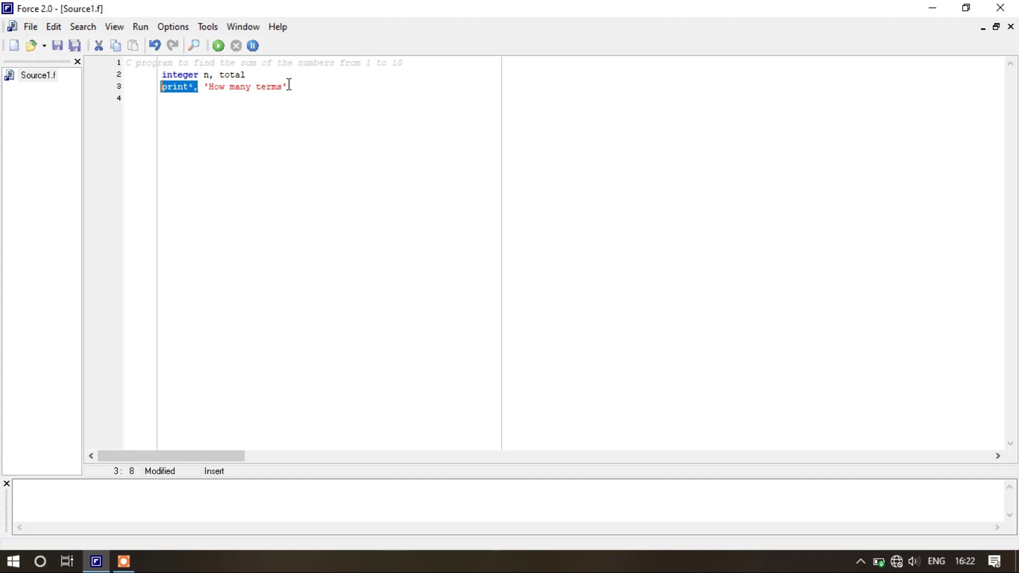
drag(289, 87, 207, 86)
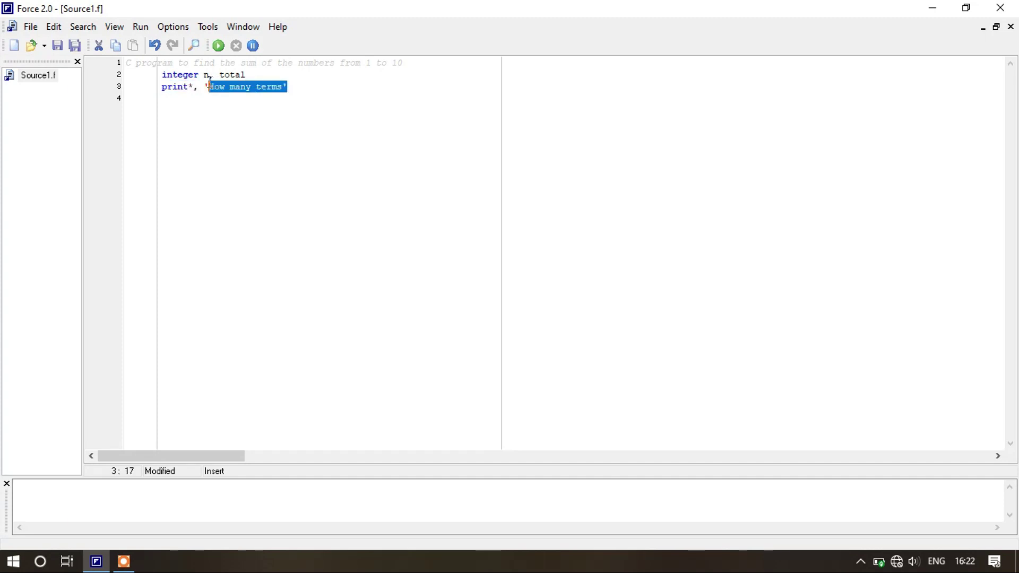
click(295, 86)
Step: Add 'read *, n' on line 4 and move to the empty line 5
key(Return)
text(read *,)
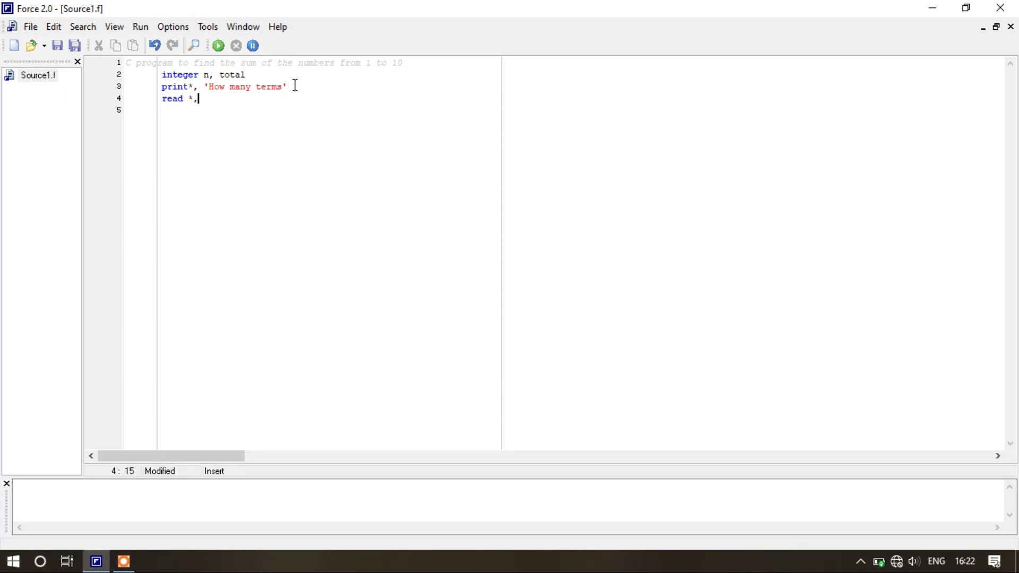
text( n)
drag(198, 100, 163, 99)
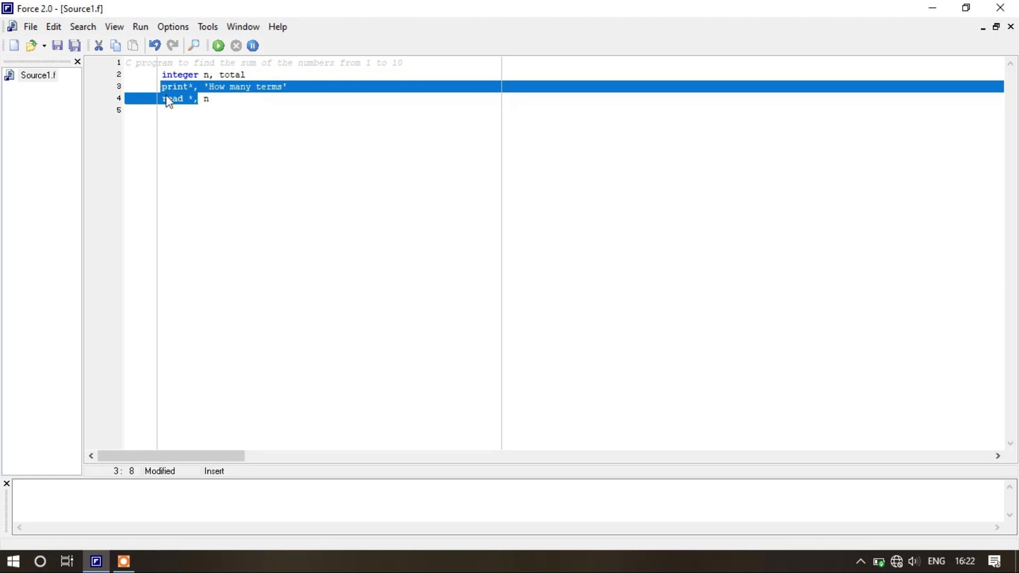
click(163, 98)
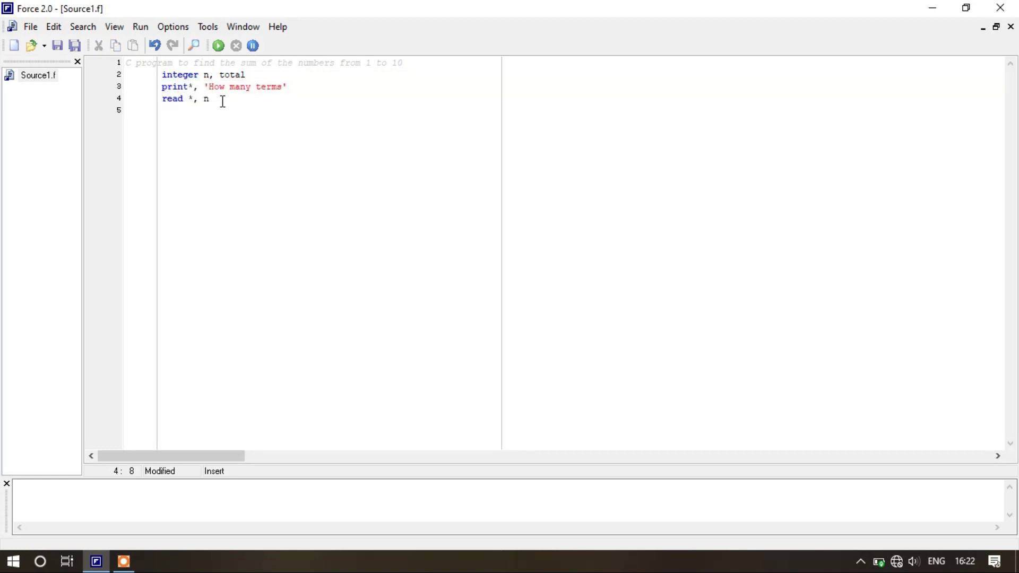
click(166, 109)
Step: Write total=n*(n+1)/2, print*,'the sum of the nos', total, stop and end
key(BackSpace)
text(total=n*(n+1))
text(/w)
key(BackSpace)
text(2)
key(Return)
text(print*,')
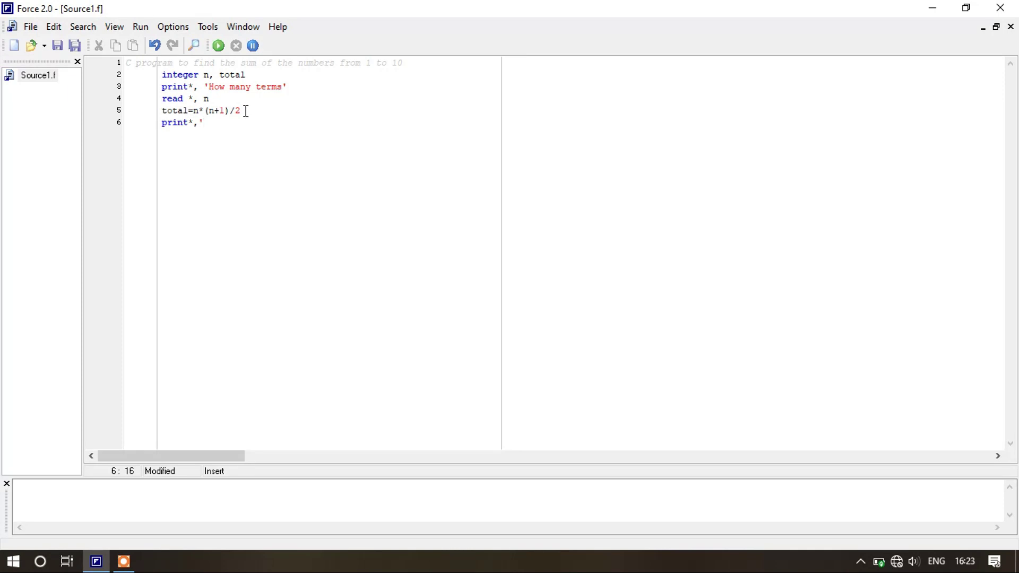
text(the sun)
key(BackSpace)
key(BackSpace)
text(m of the nos', total)
key(Return)
text(stop)
key(Return)
text(end)
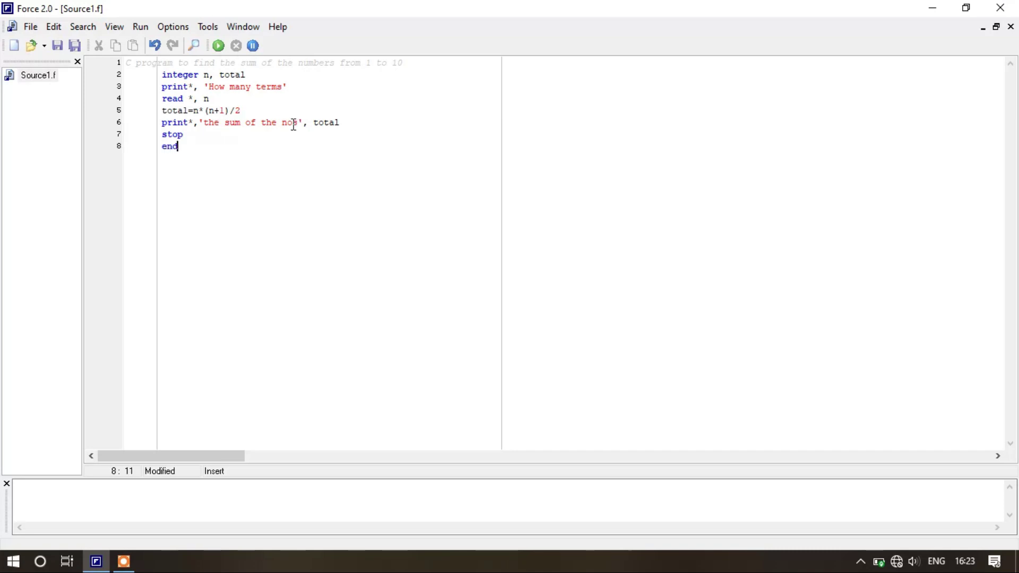
Step: Change the label to 'the sum of the no.s' and test-run the program with 1 term
click(293, 124)
text(.)
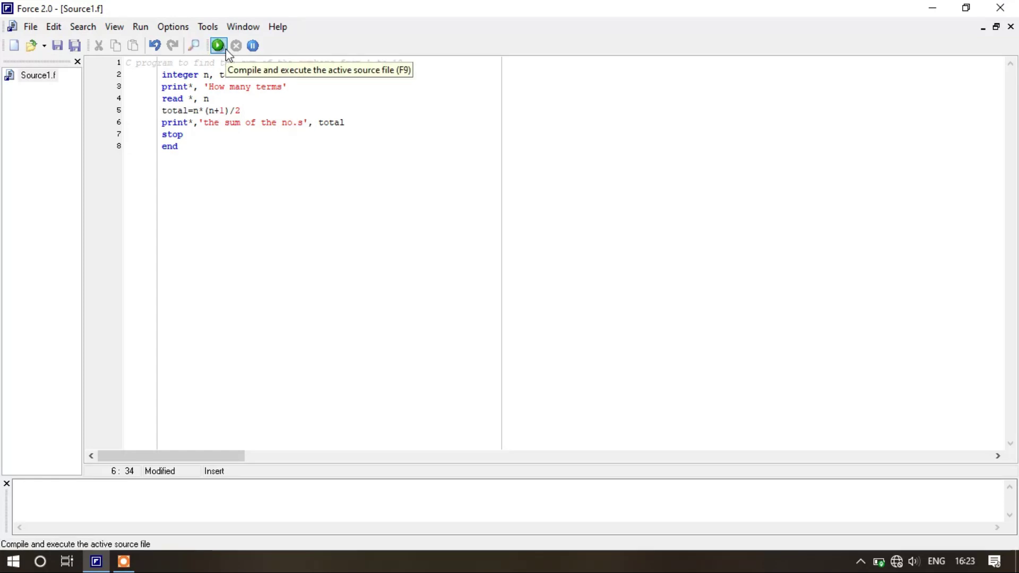
click(218, 46)
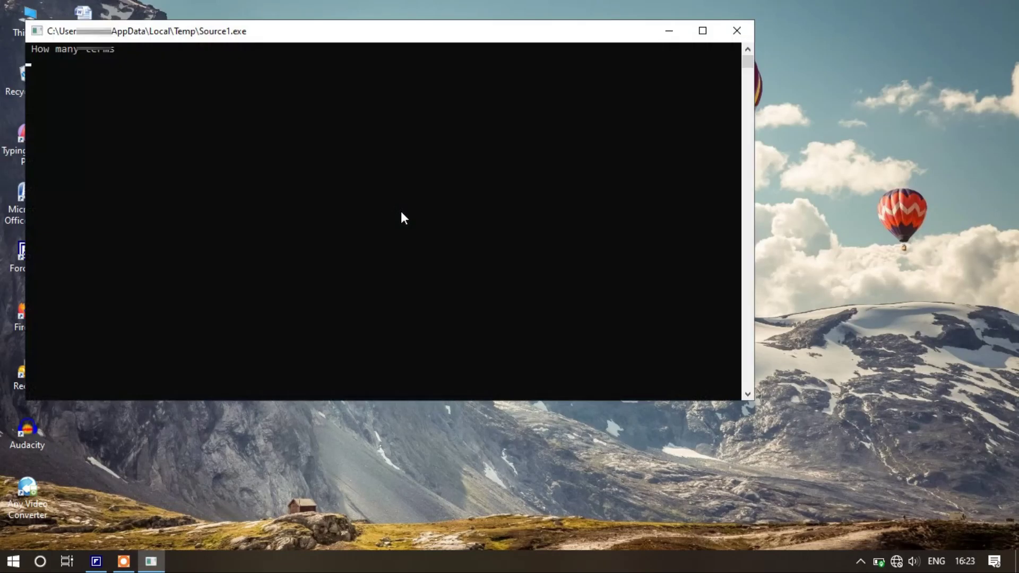
text(10)
key(Return)
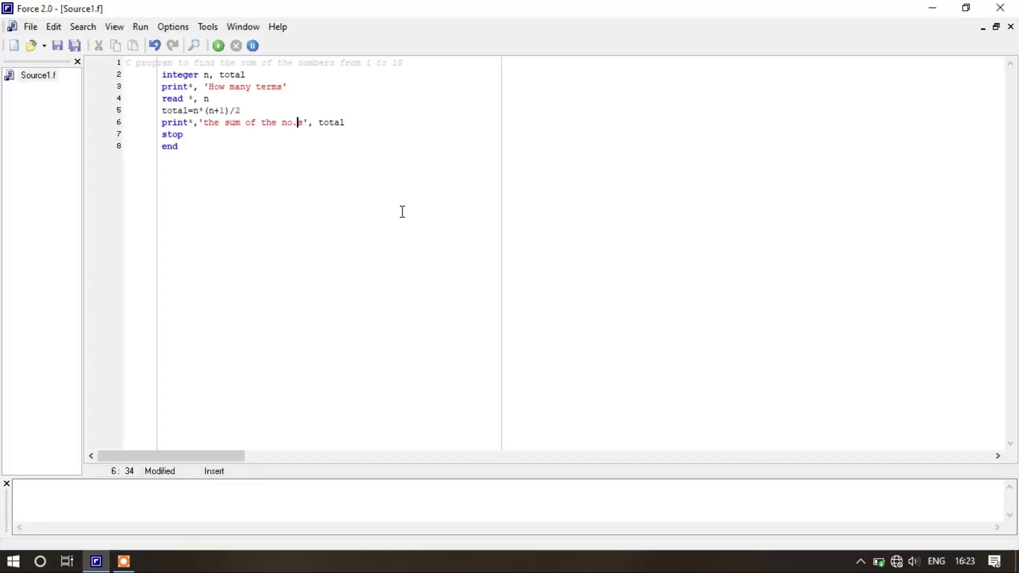
Step: Insert a pause line before stop and run the program again
click(381, 148)
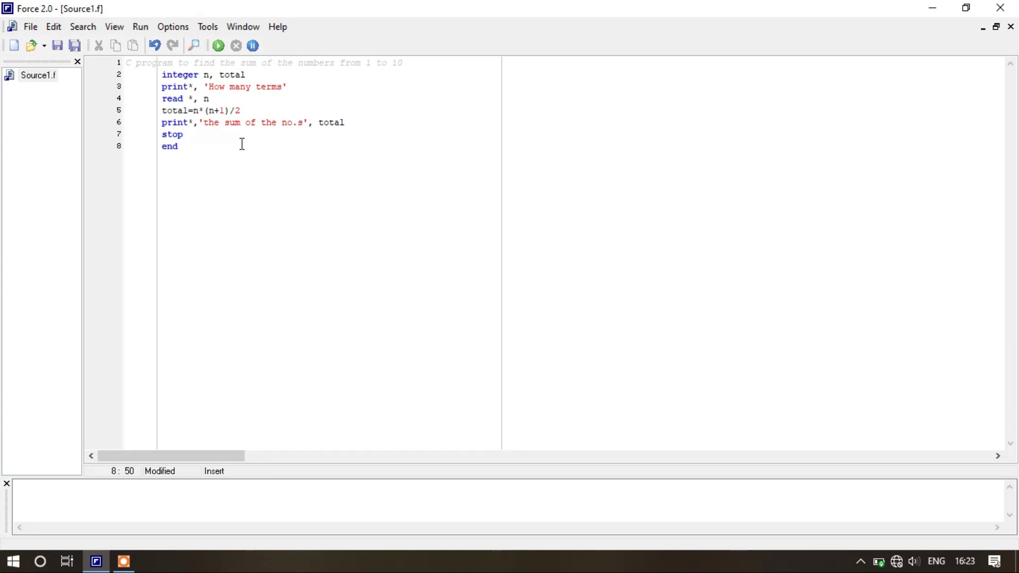
click(359, 122)
key(Return)
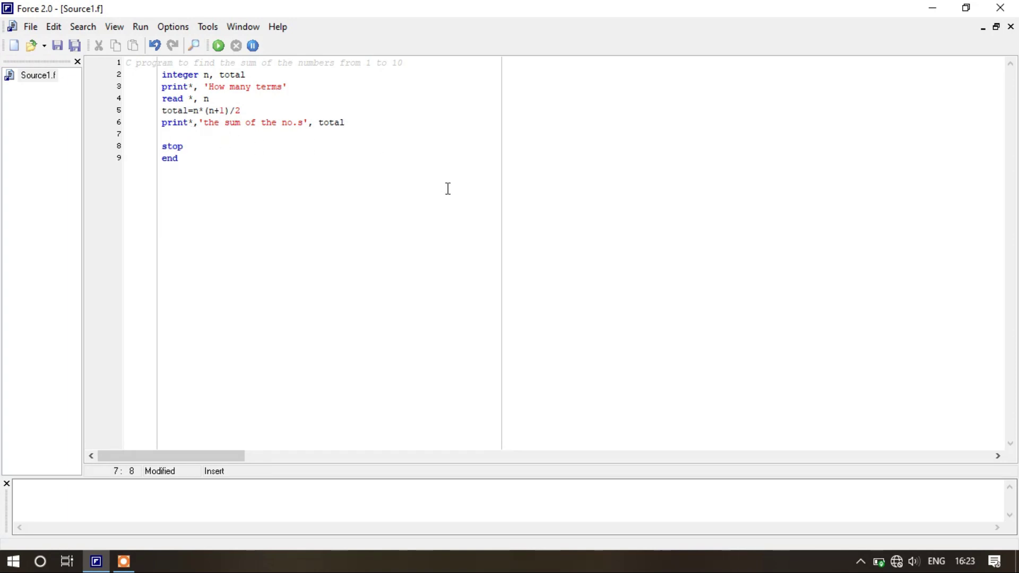
text(pause)
click(219, 45)
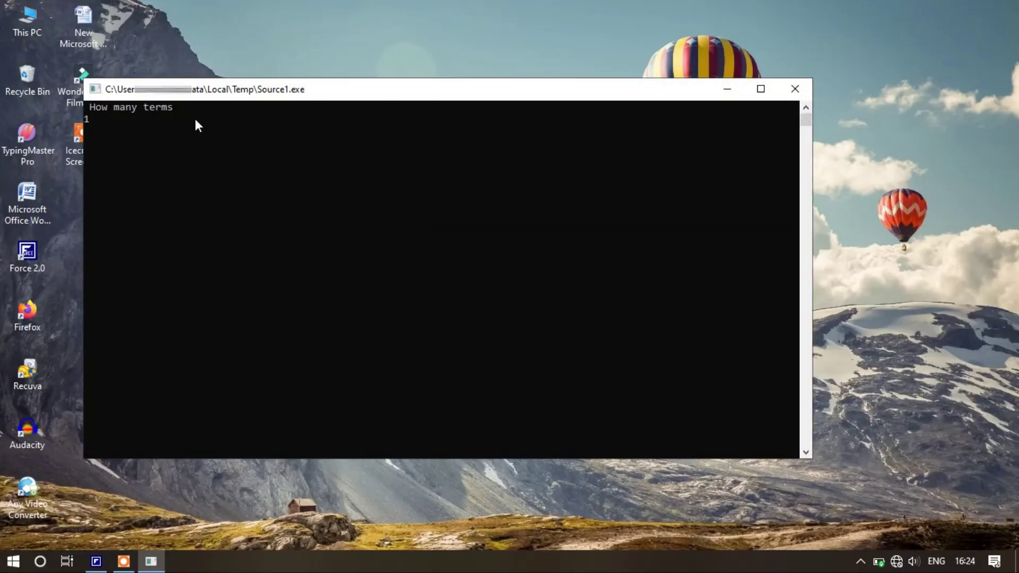
Step: Enter 10 terms, highlight the 'the sum of the no.s 55' result, and maximize the console
drag(89, 106, 112, 110)
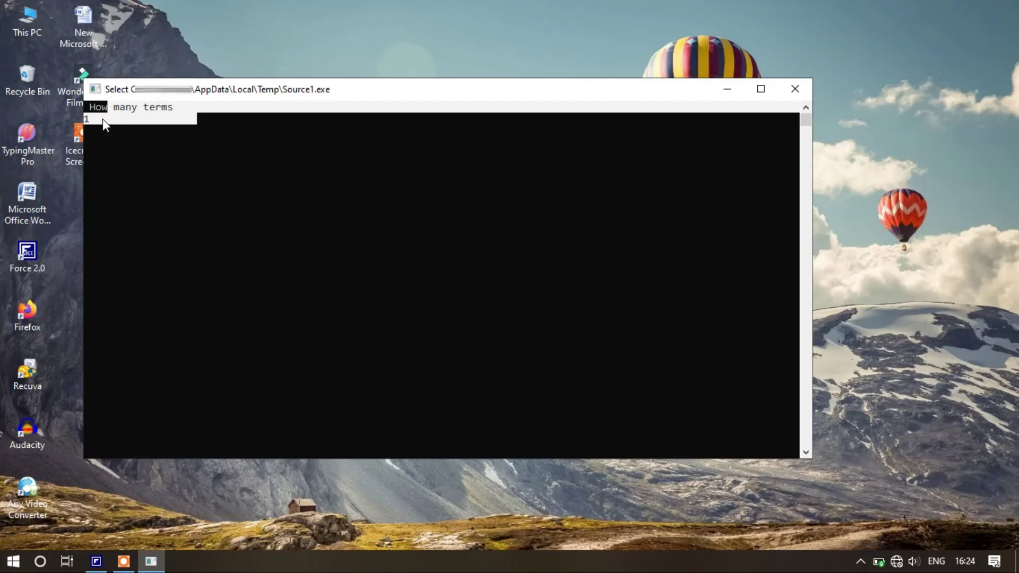
click(103, 121)
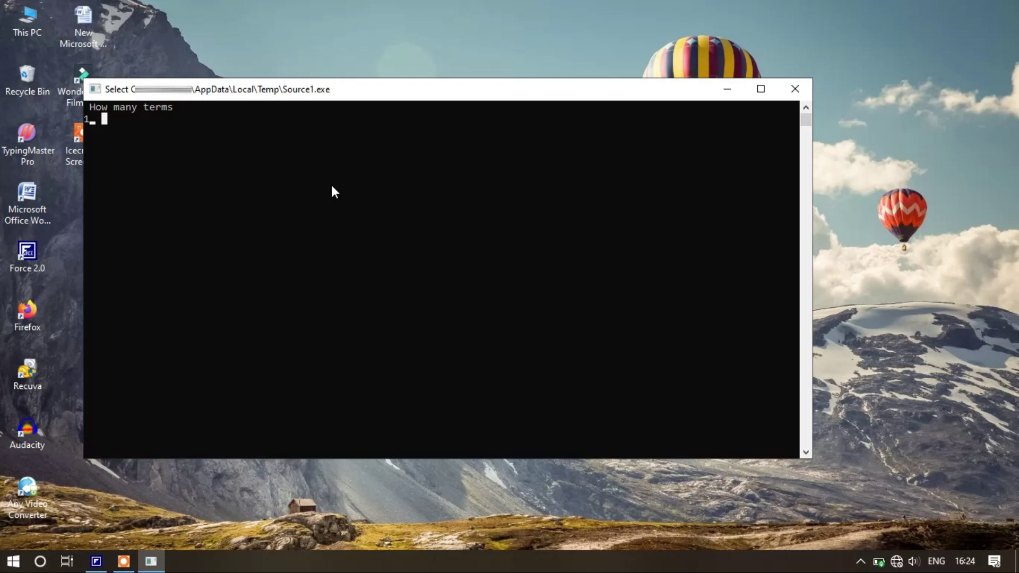
key(Escape)
text(0)
key(Return)
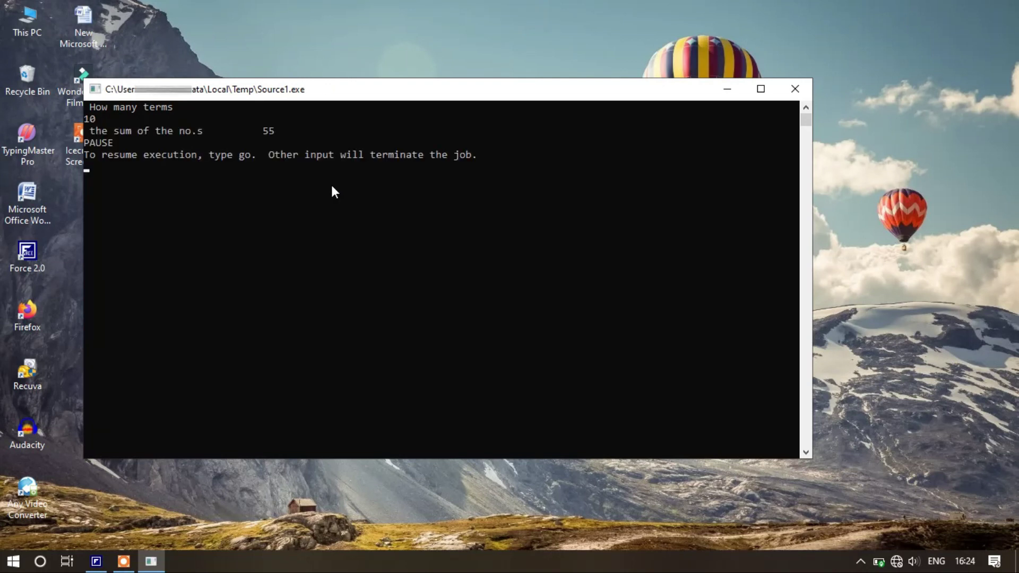
drag(283, 130, 96, 129)
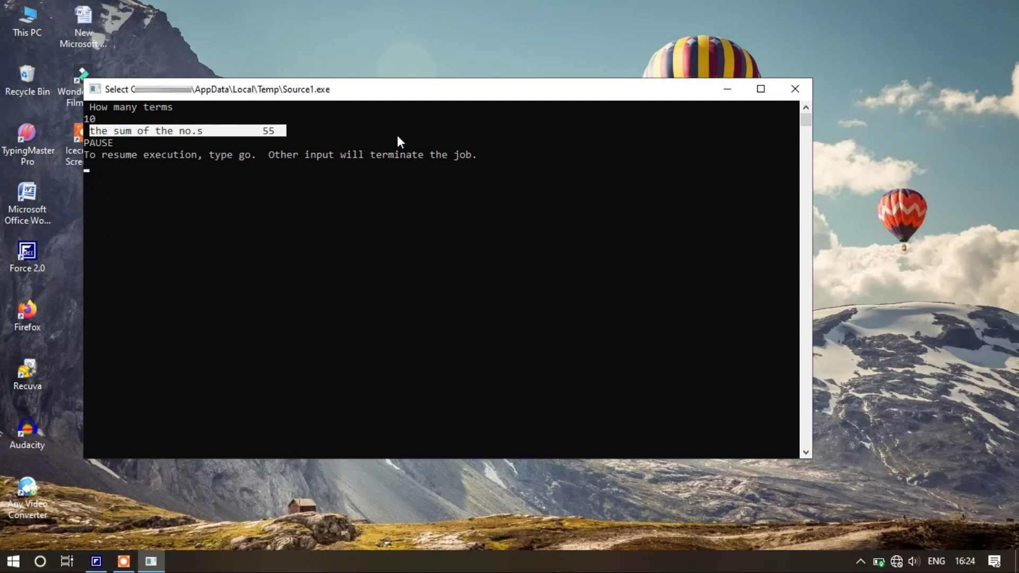
click(760, 89)
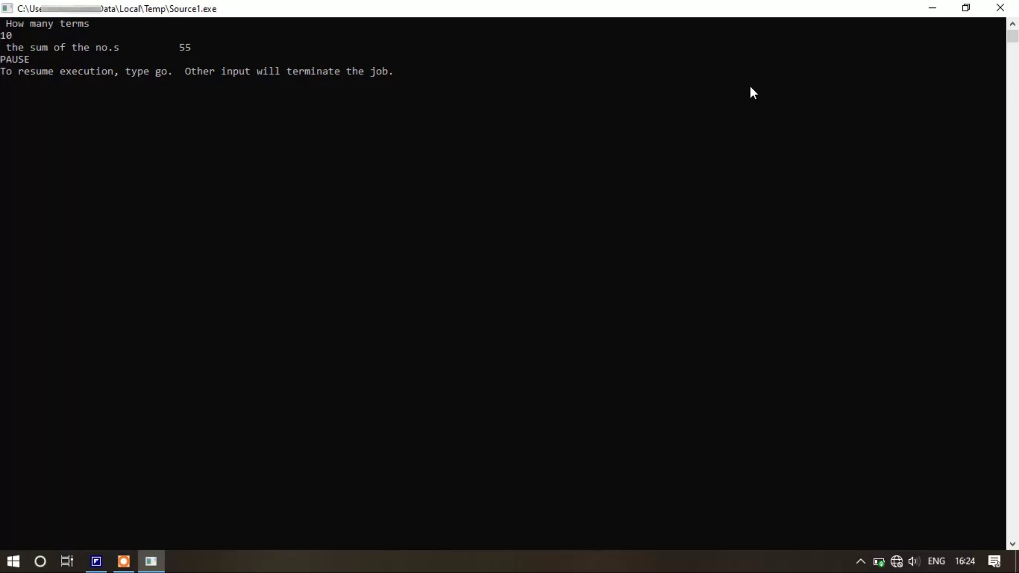